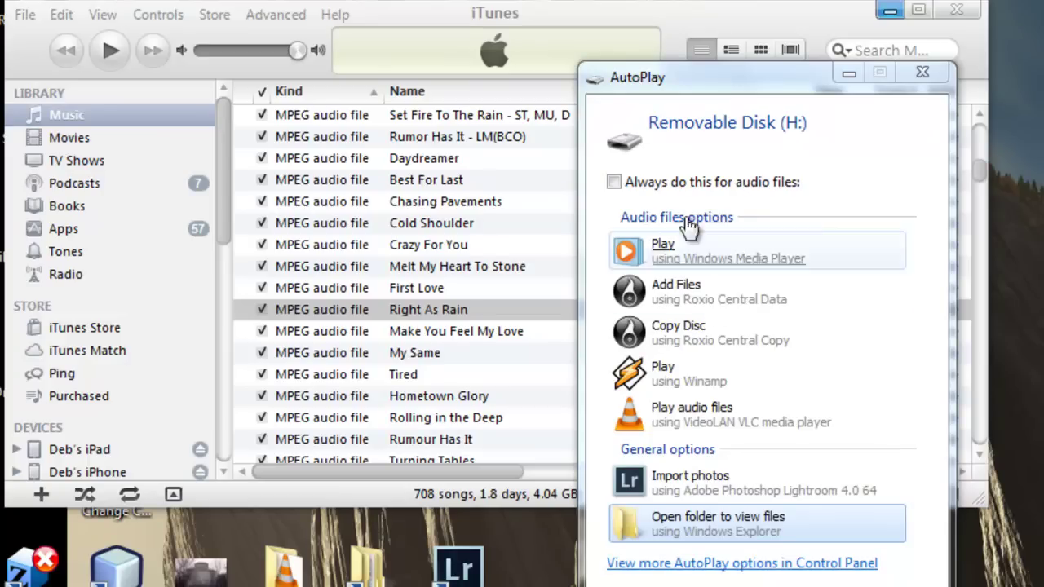
- Open Removable Disk (H:) in a file window, view the Some Music folder's contents, and return to the drive's top level
click(760, 517)
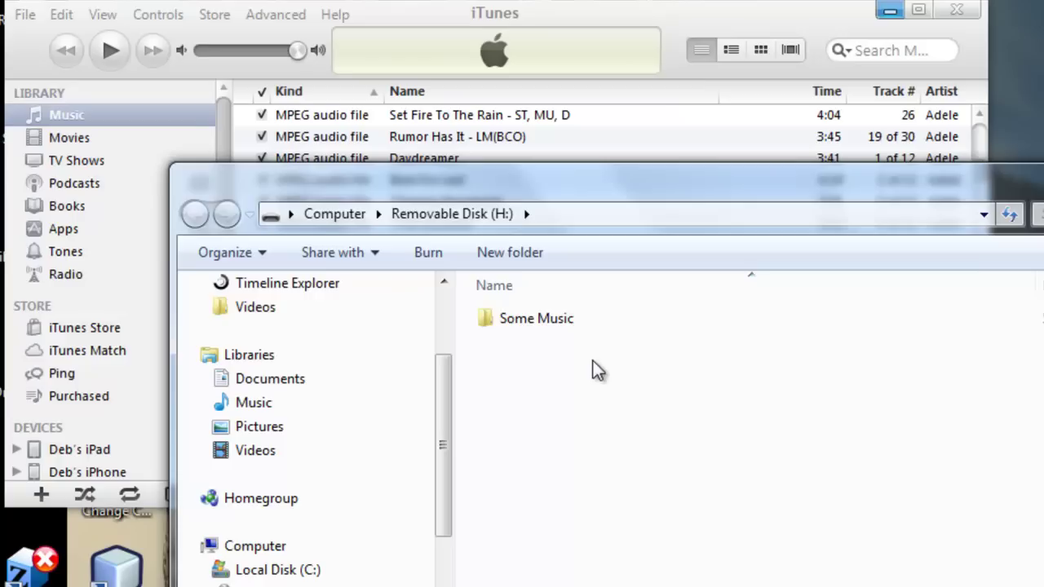
double_click(560, 324)
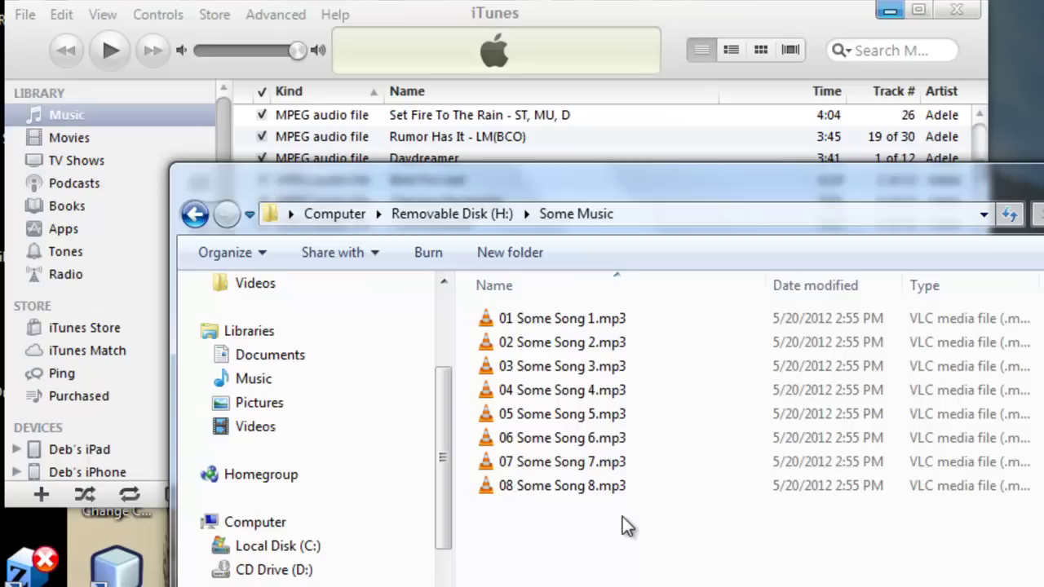
key(BackSpace)
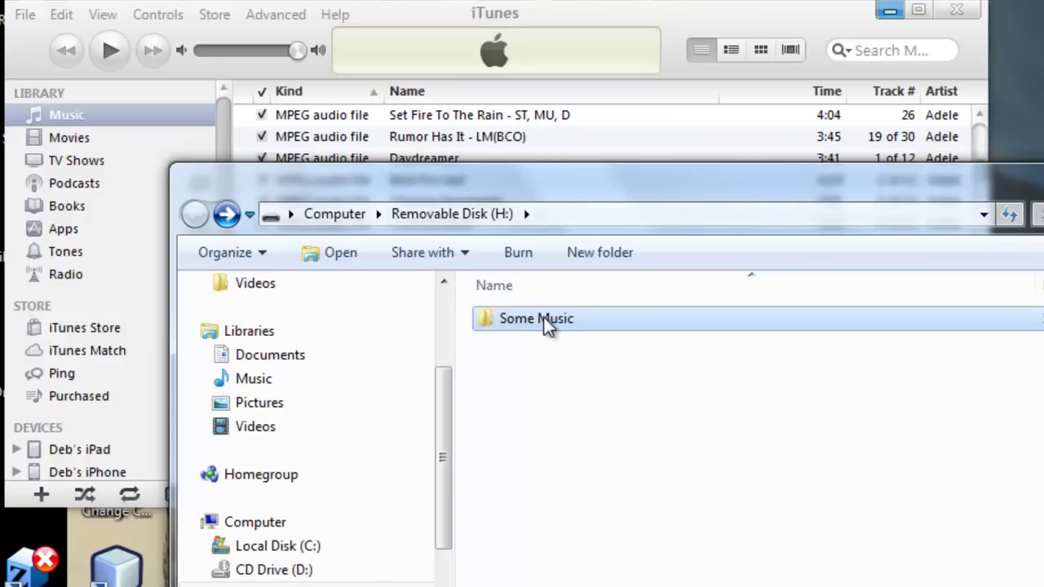
- Add the Some Music folder directly from Removable Disk (H:) to the iTunes music library
drag(490, 189, 770, 213)
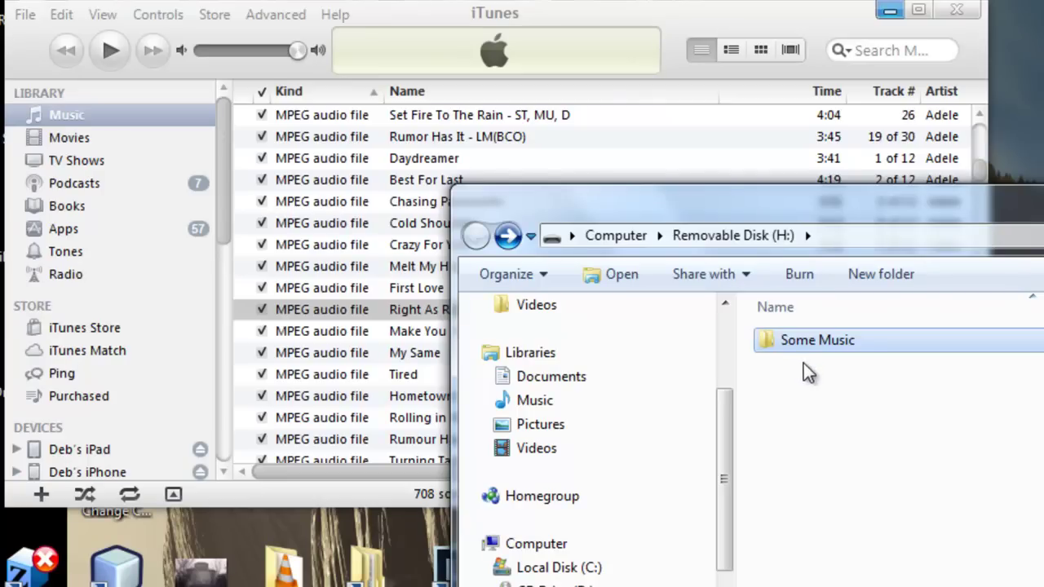
drag(835, 336, 368, 295)
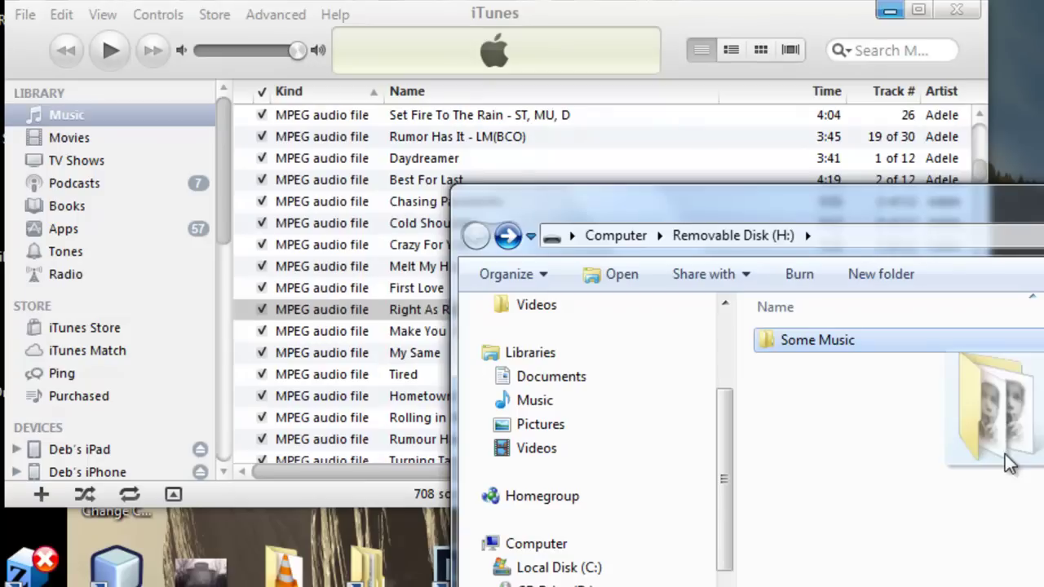
click(676, 31)
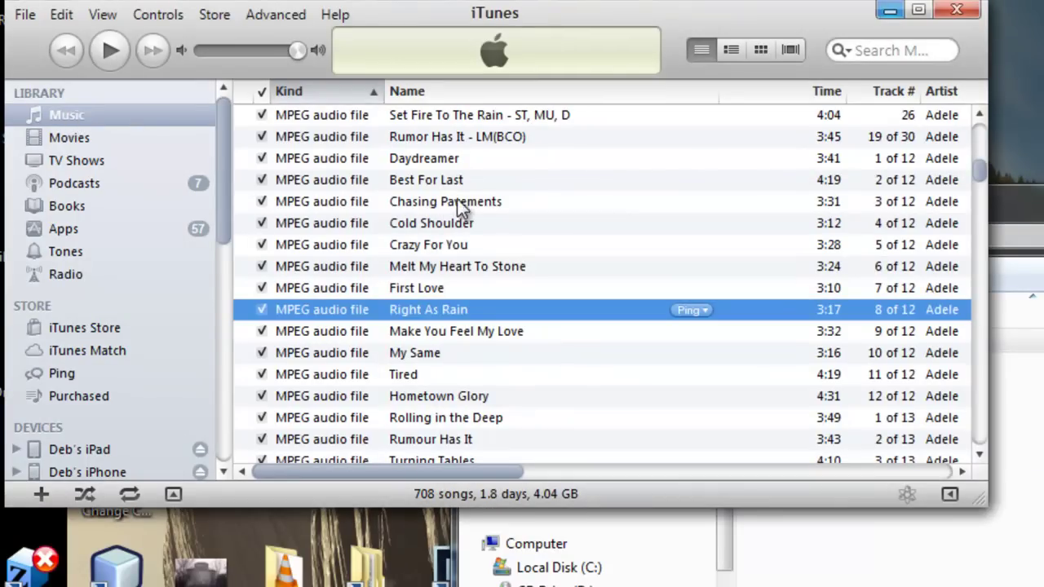
click(1015, 205)
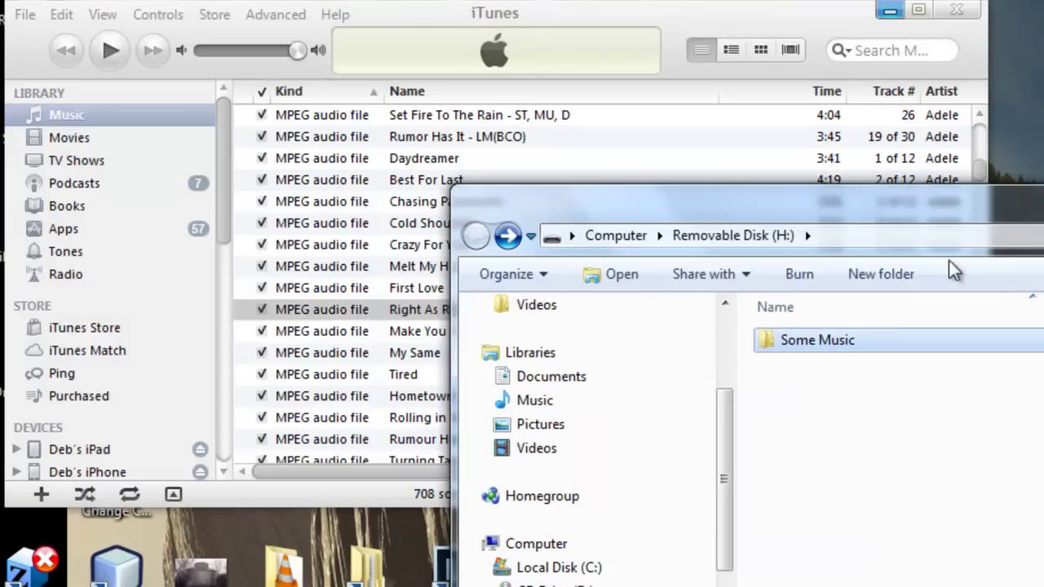
drag(818, 340, 366, 373)
click(894, 38)
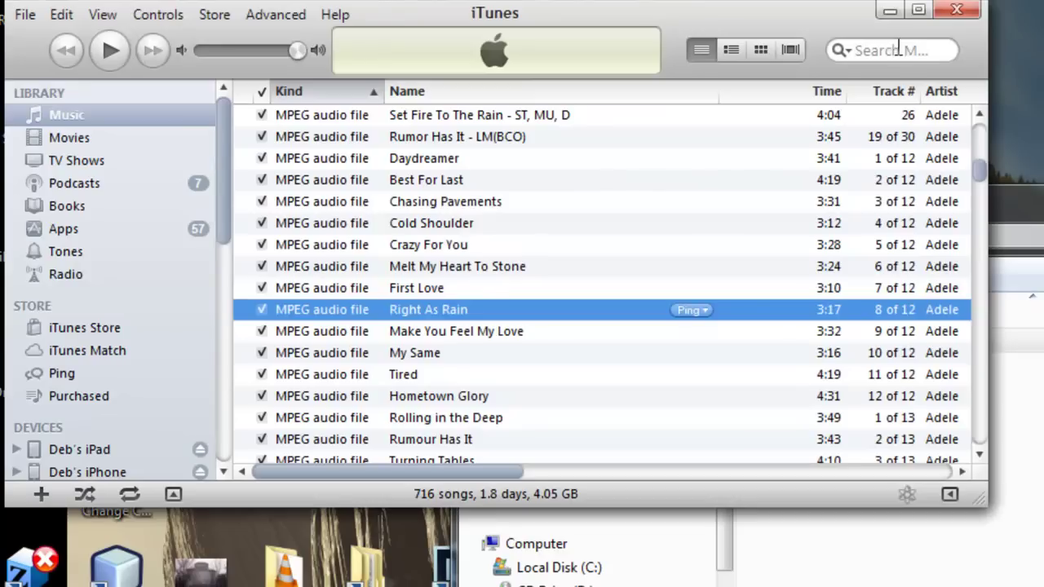
- Search the iTunes music library for "some" and bring the list of matching songs into view
click(898, 49)
text(some)
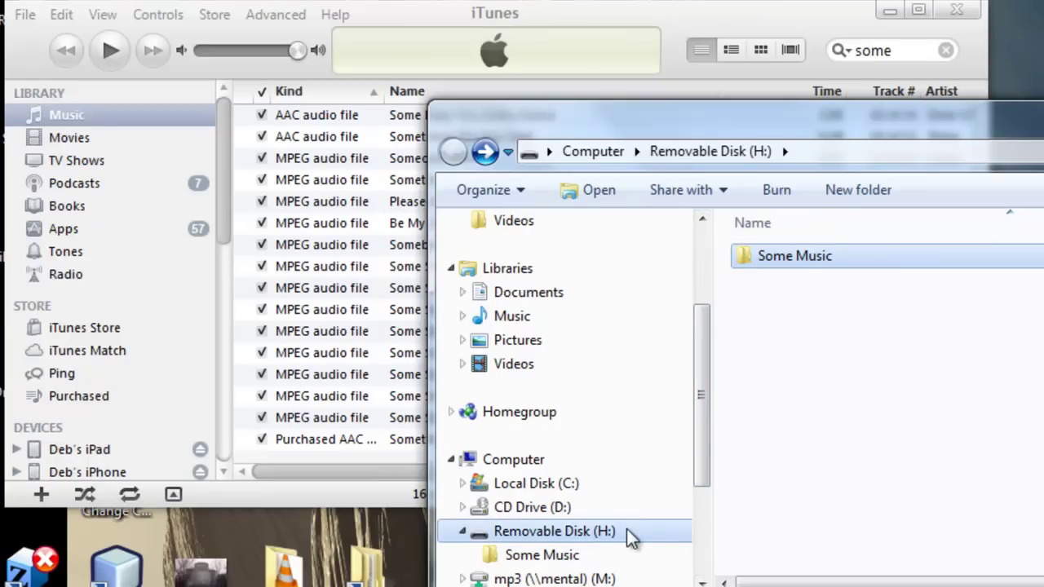
click(674, 20)
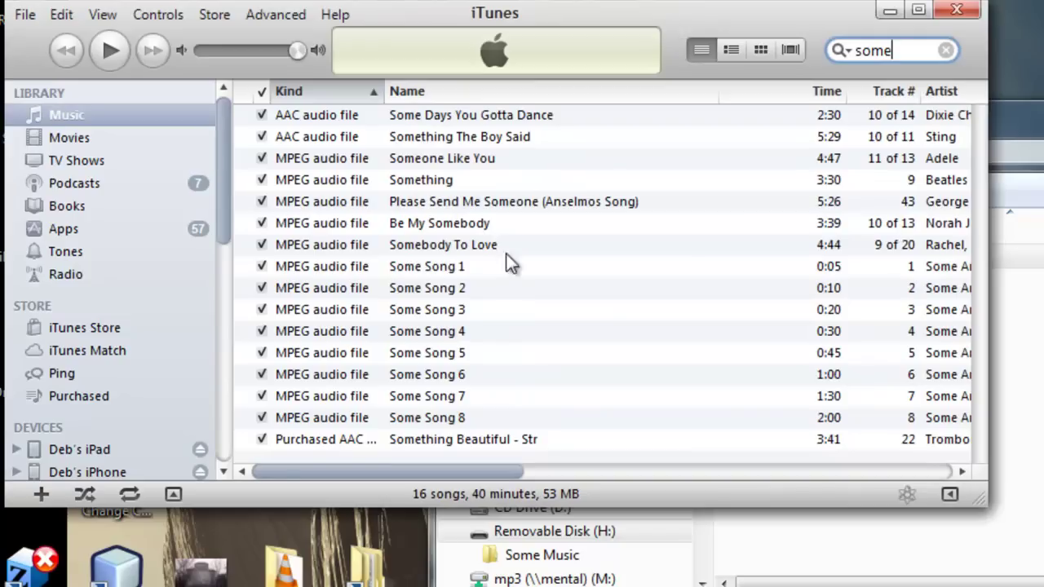
- Check the file location of Some Song 1 in its song information, and close the information window
right_click(406, 271)
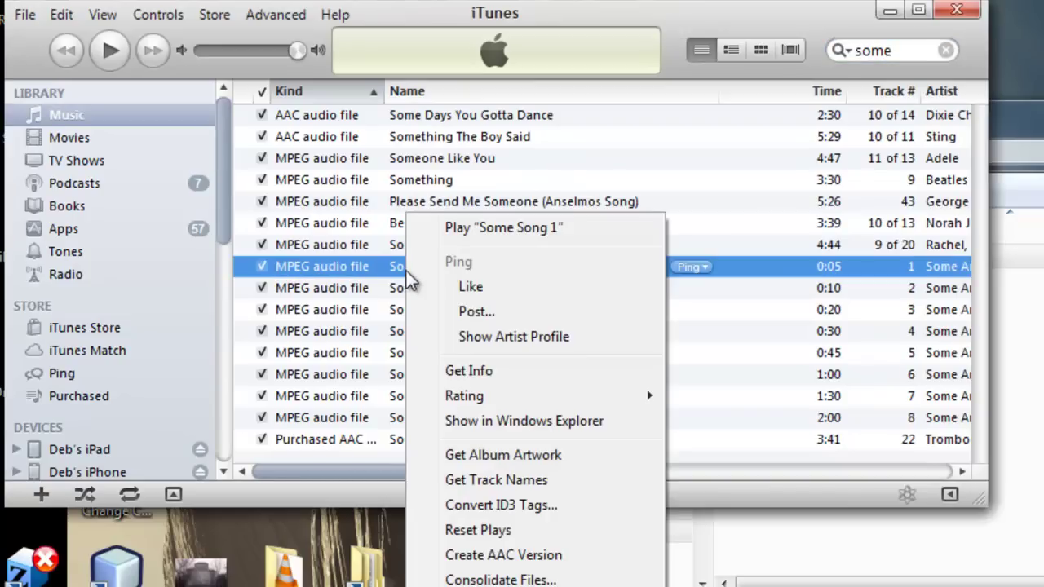
click(477, 372)
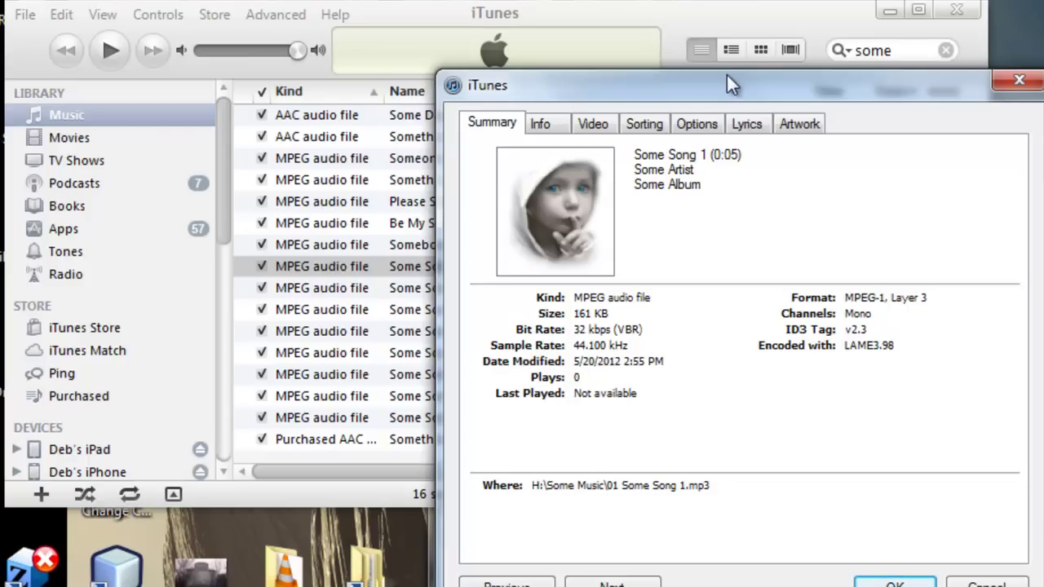
drag(727, 84, 621, 26)
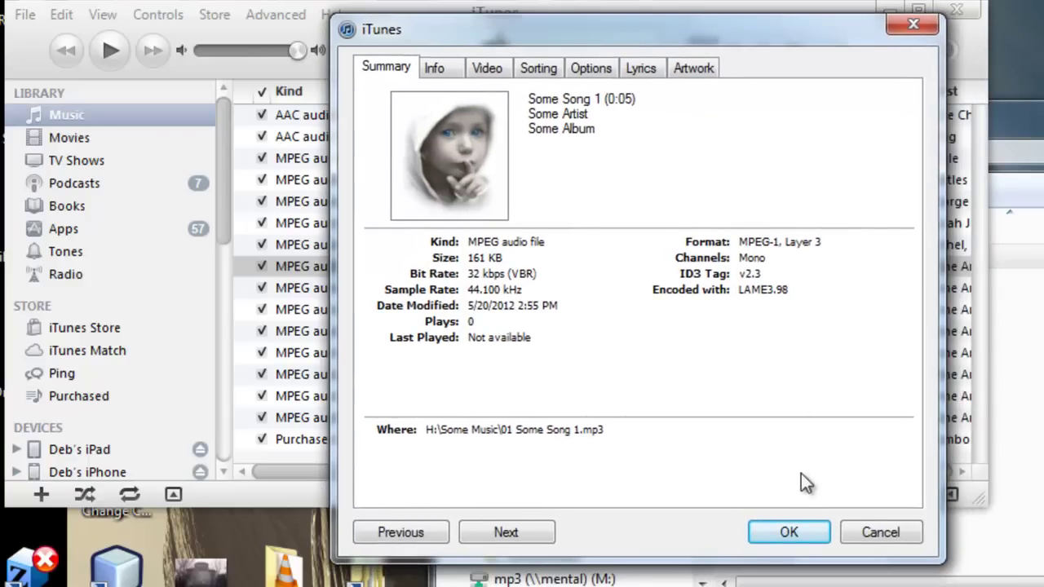
click(790, 535)
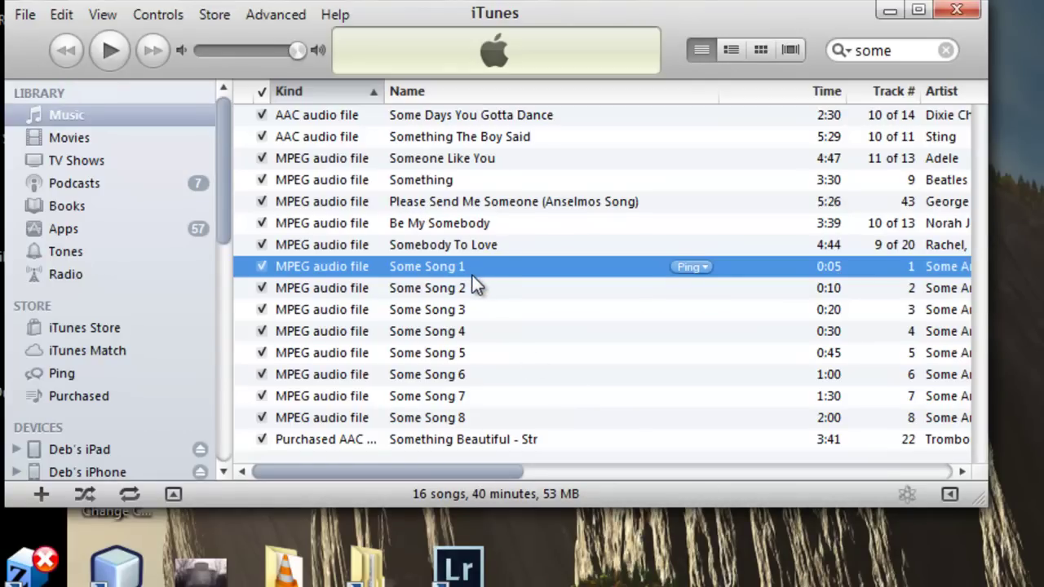
- Try to play Some Song 1, Some Song 2 and Some Song 3, declining to locate each original file
double_click(450, 269)
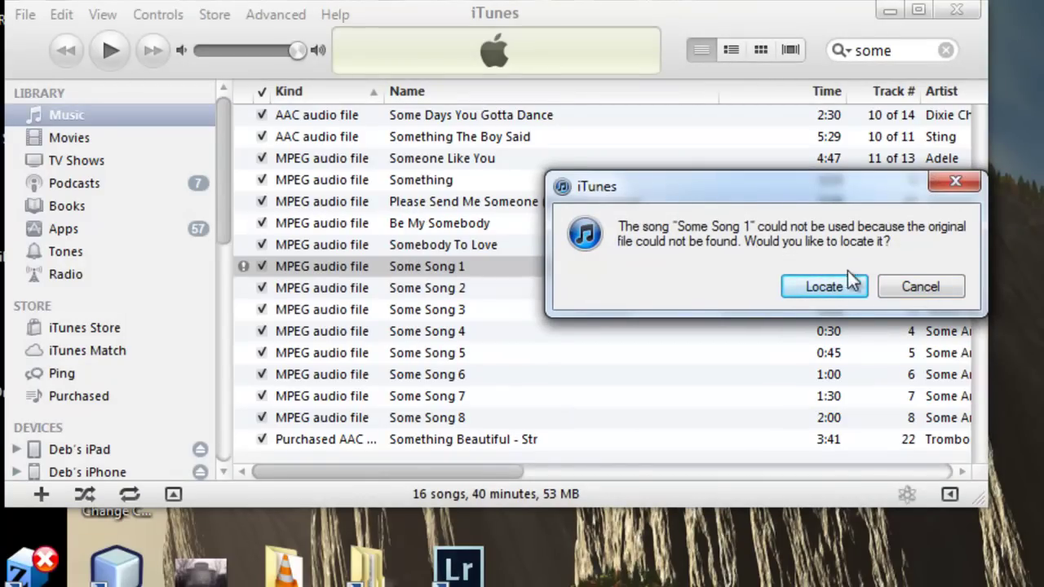
click(905, 287)
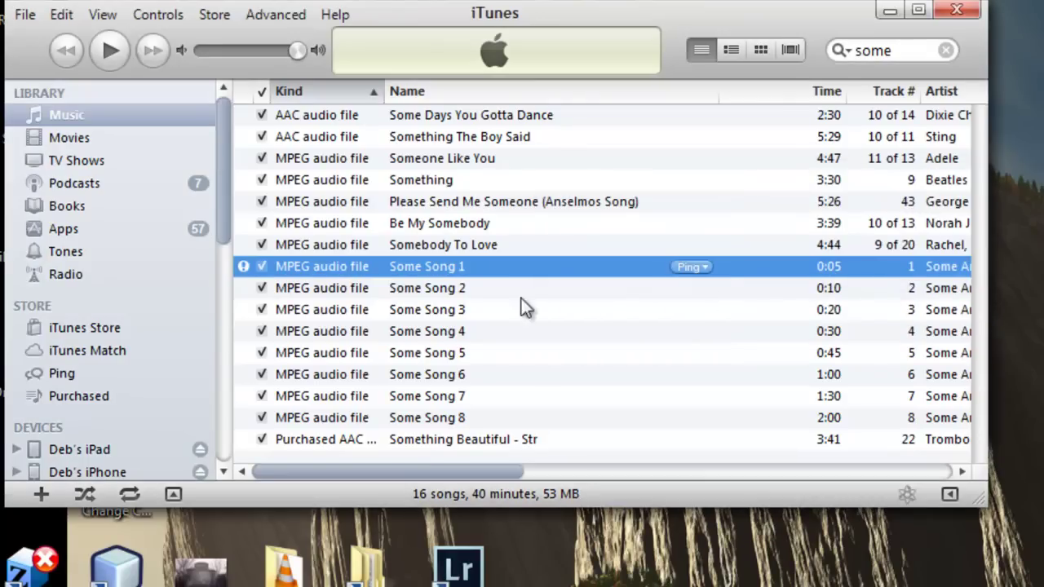
double_click(302, 290)
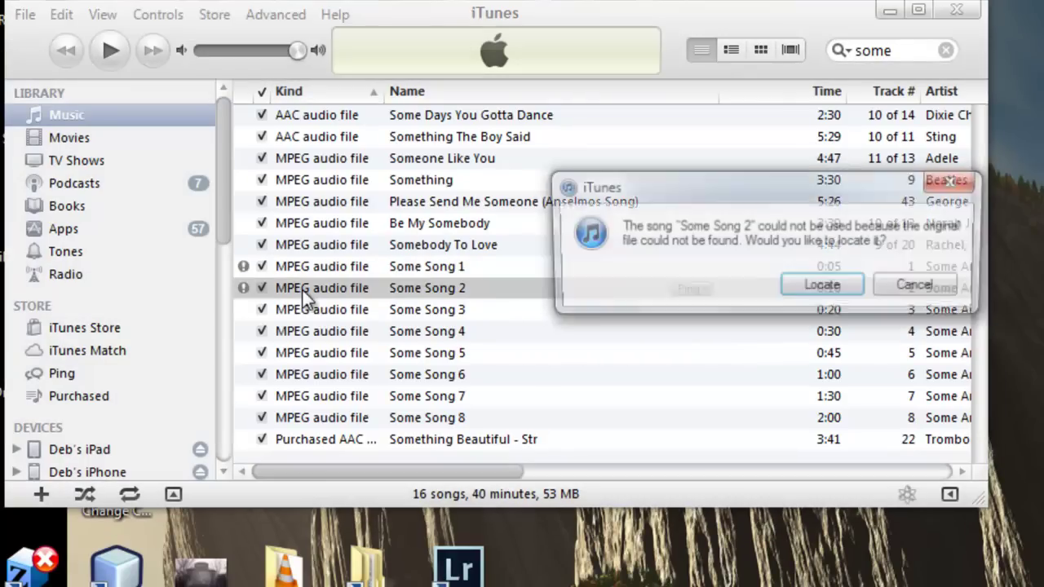
click(923, 285)
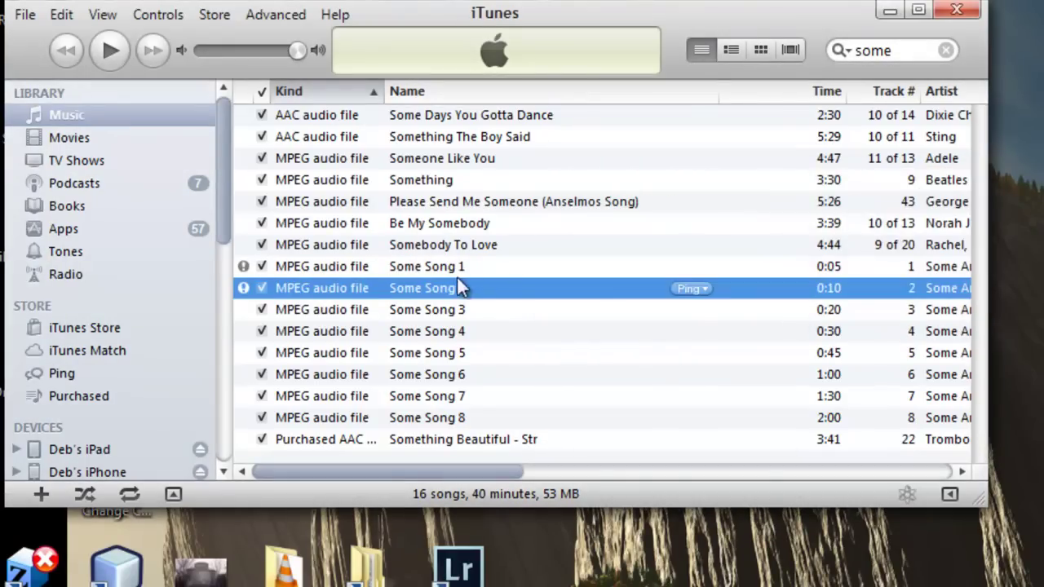
double_click(343, 314)
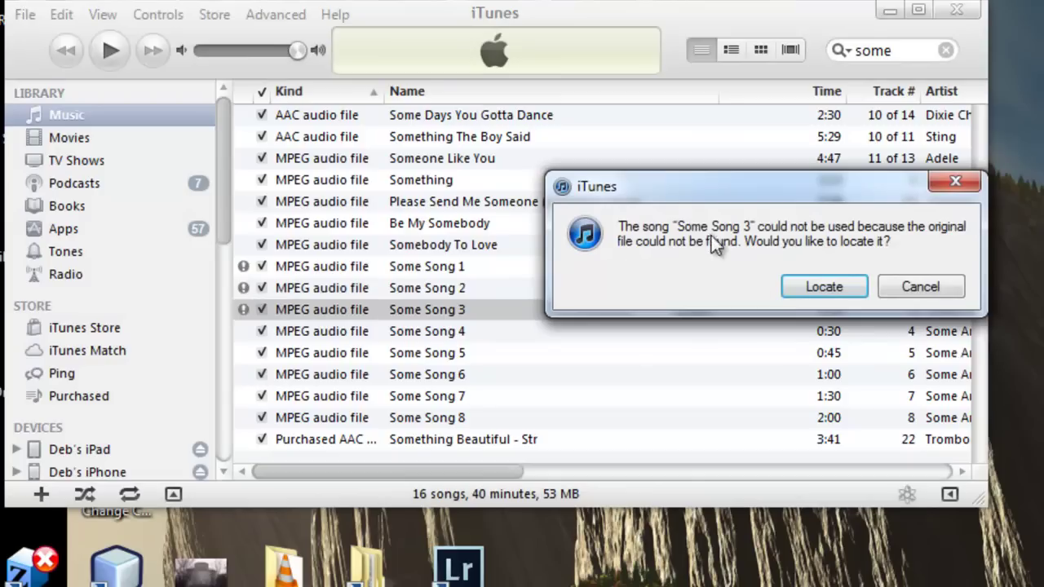
click(905, 287)
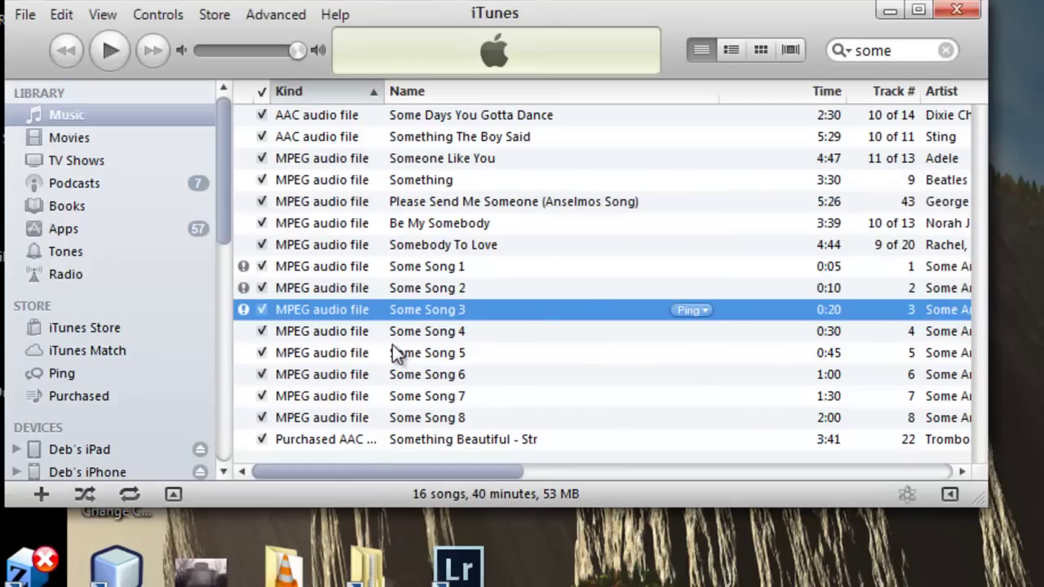
- Delete Some Song 1 through Some Song 8 from the iTunes library
click(470, 416)
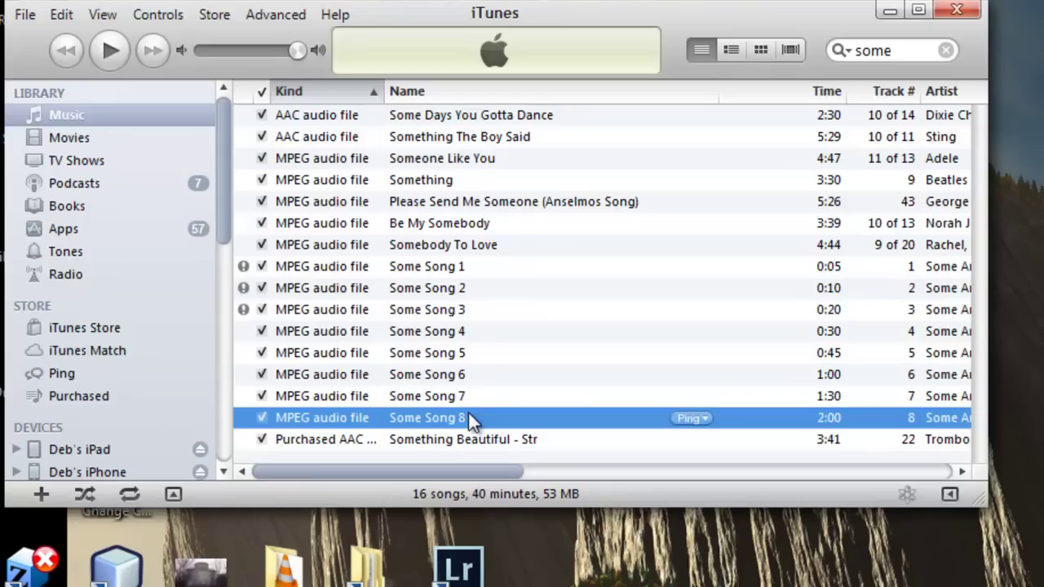
shift+click(438, 267)
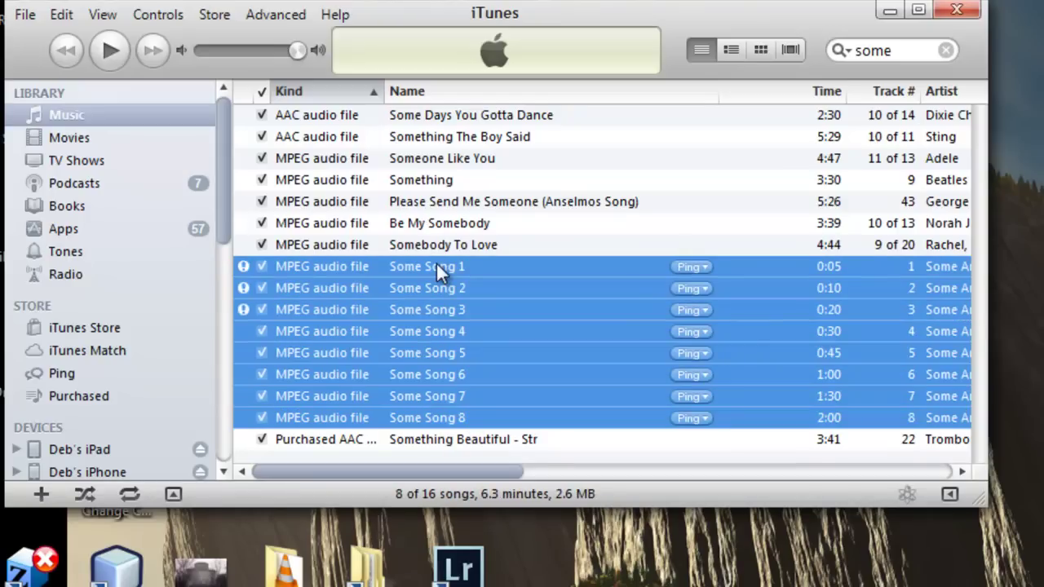
key(Delete)
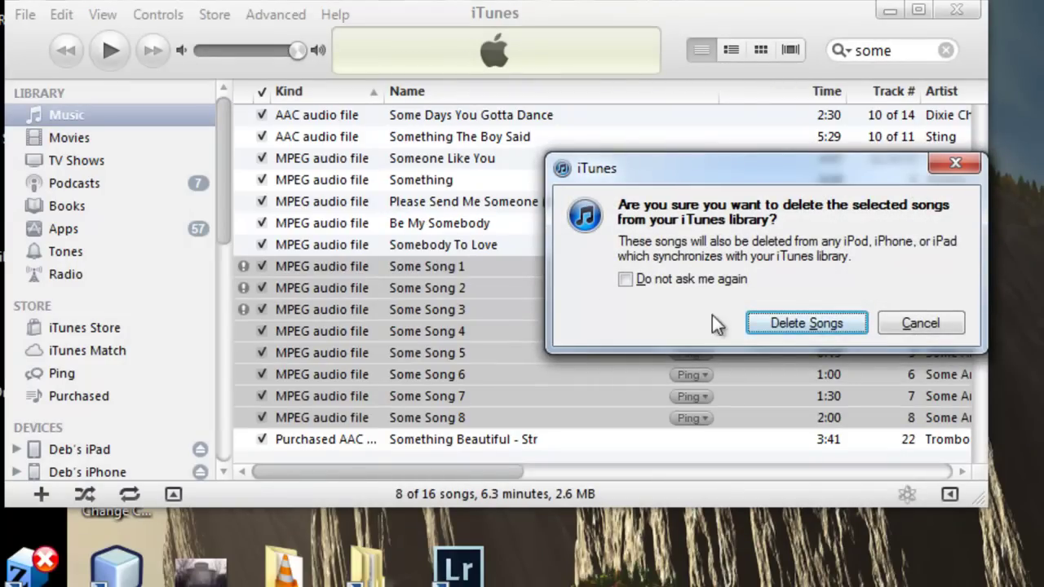
click(801, 323)
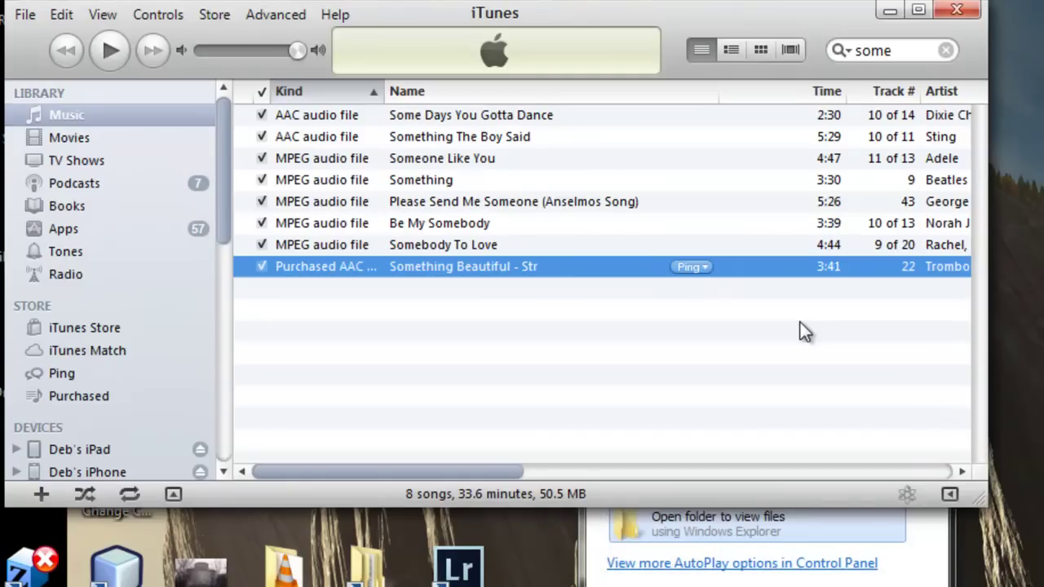
- Open Removable Disk (H:) in a file window and copy the Some Music folder
click(930, 516)
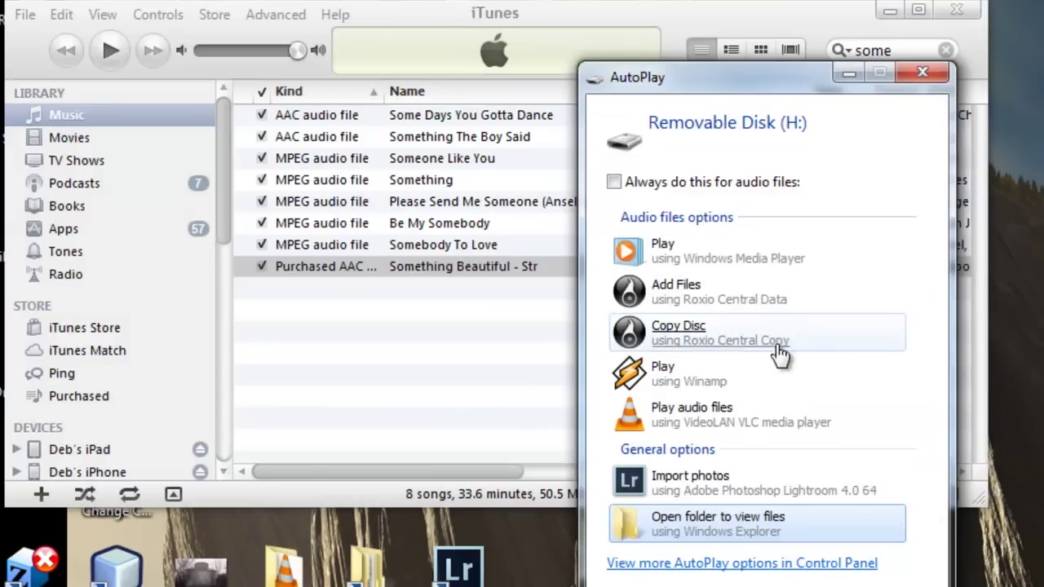
click(716, 523)
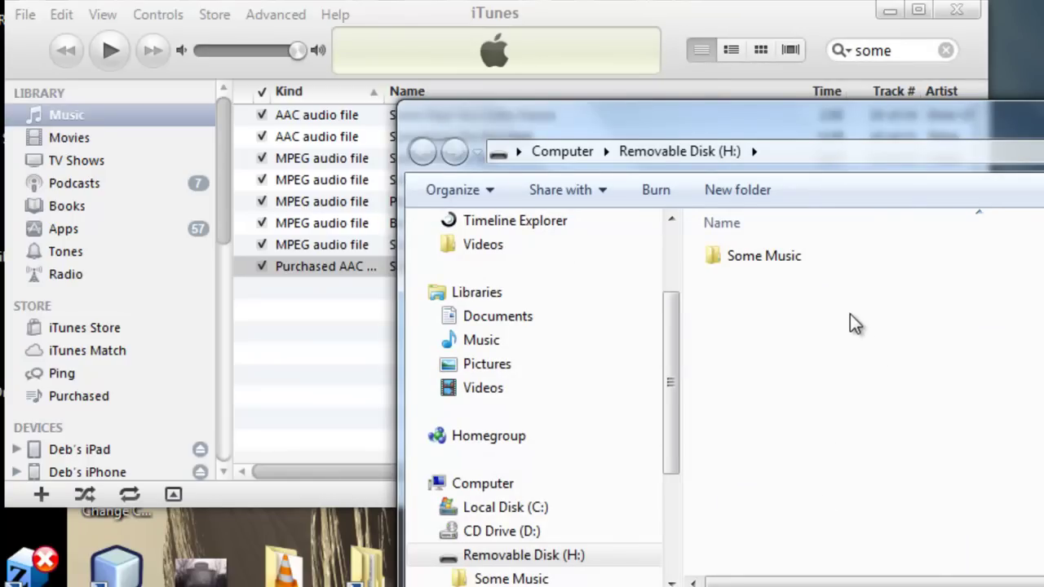
click(775, 256)
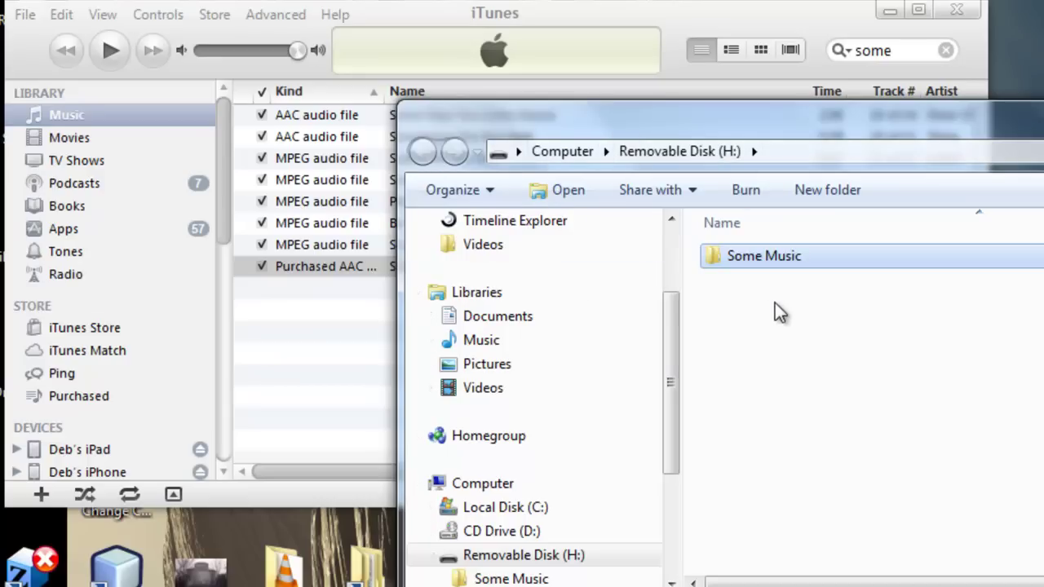
key(alt)
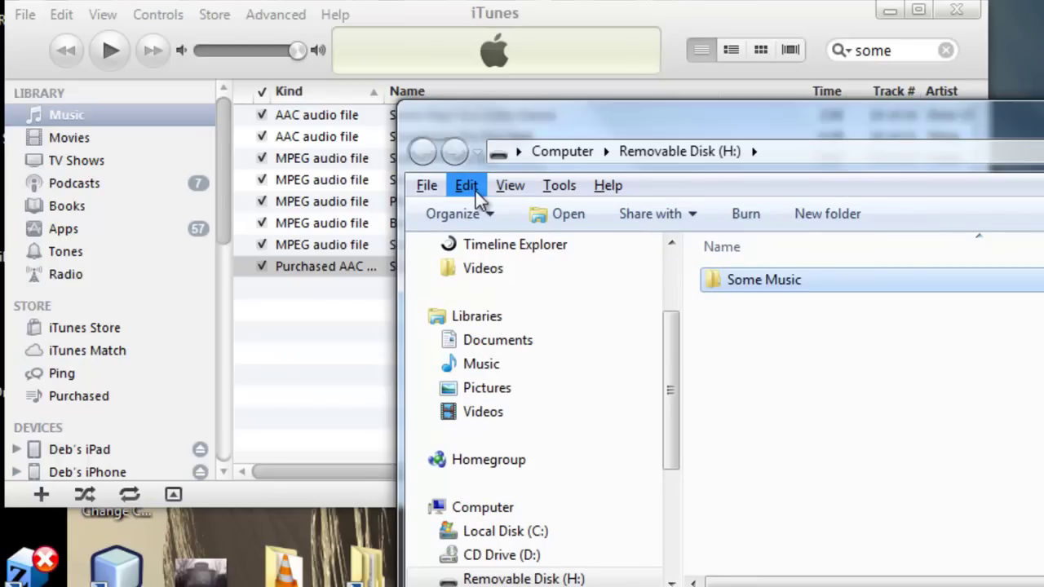
key(alt)
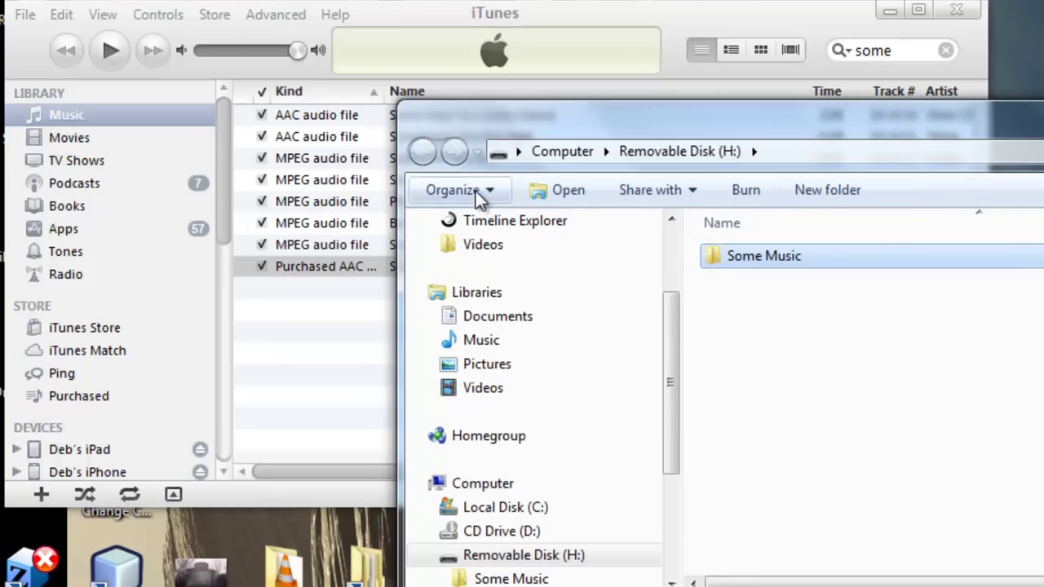
key(alt)
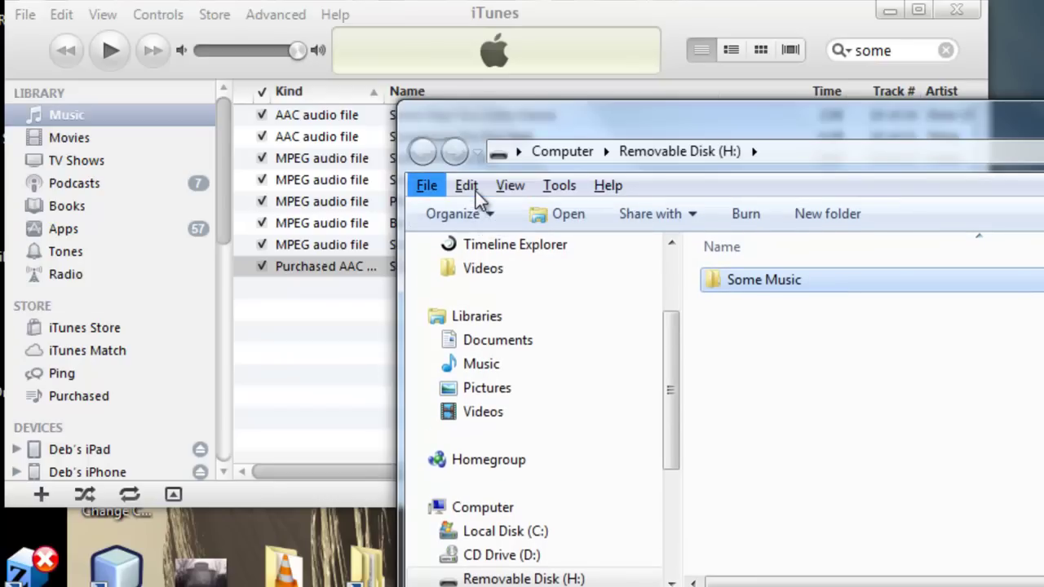
click(476, 191)
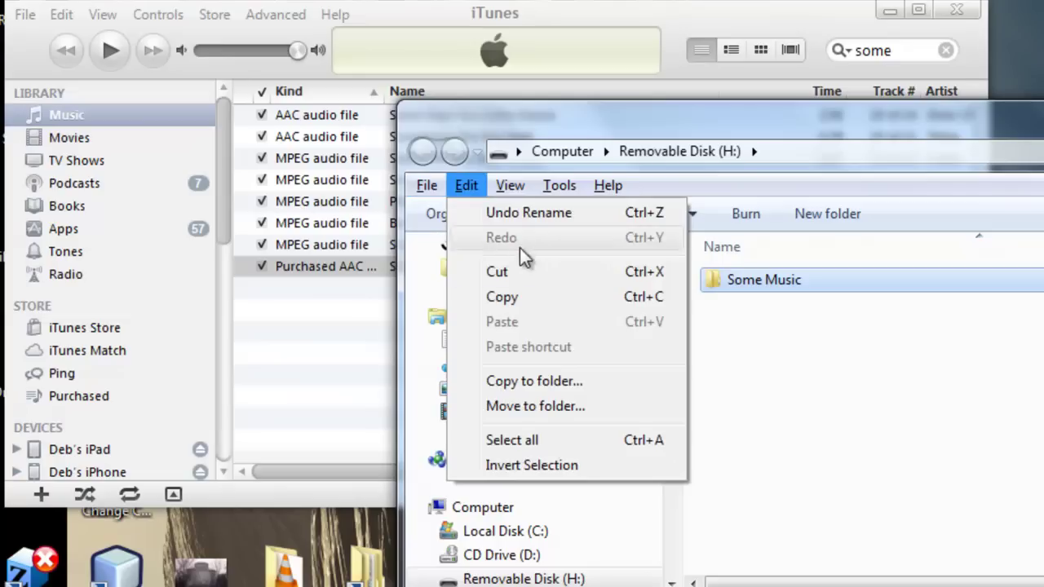
click(517, 301)
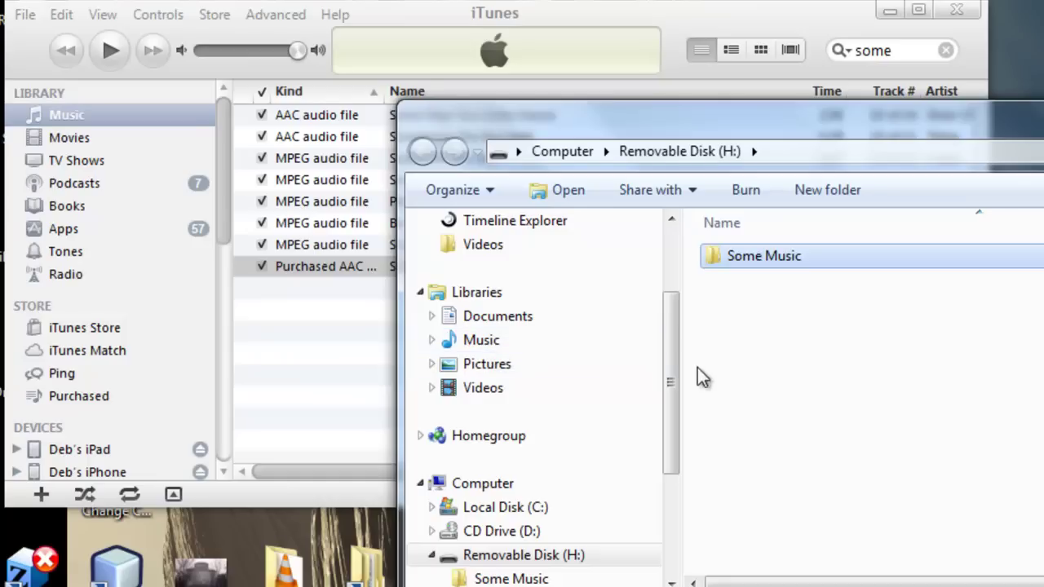
- Paste the copied Some Music folder into the iTunes folder of the Music library
drag(671, 392, 671, 303)
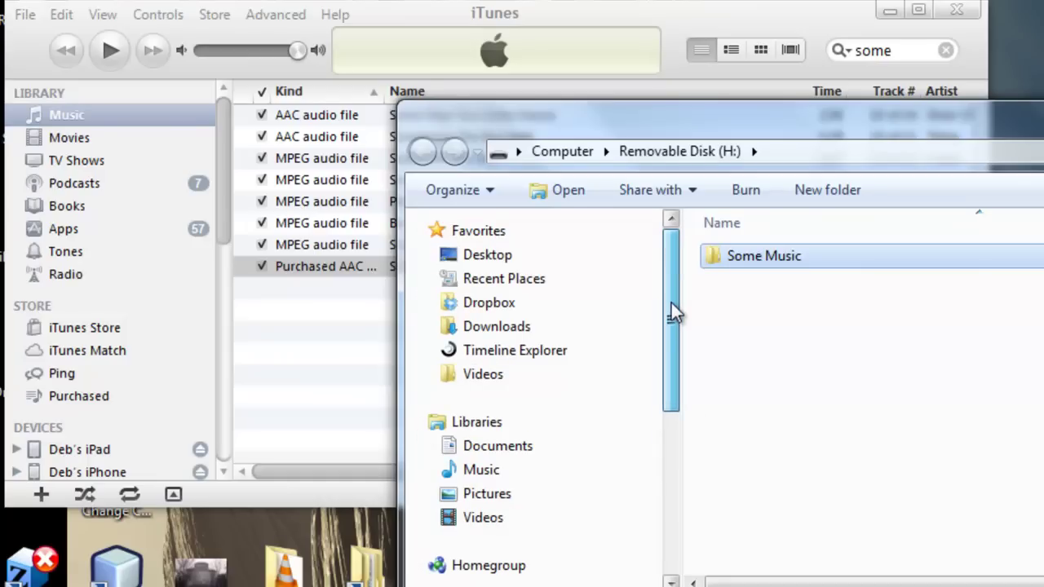
click(487, 472)
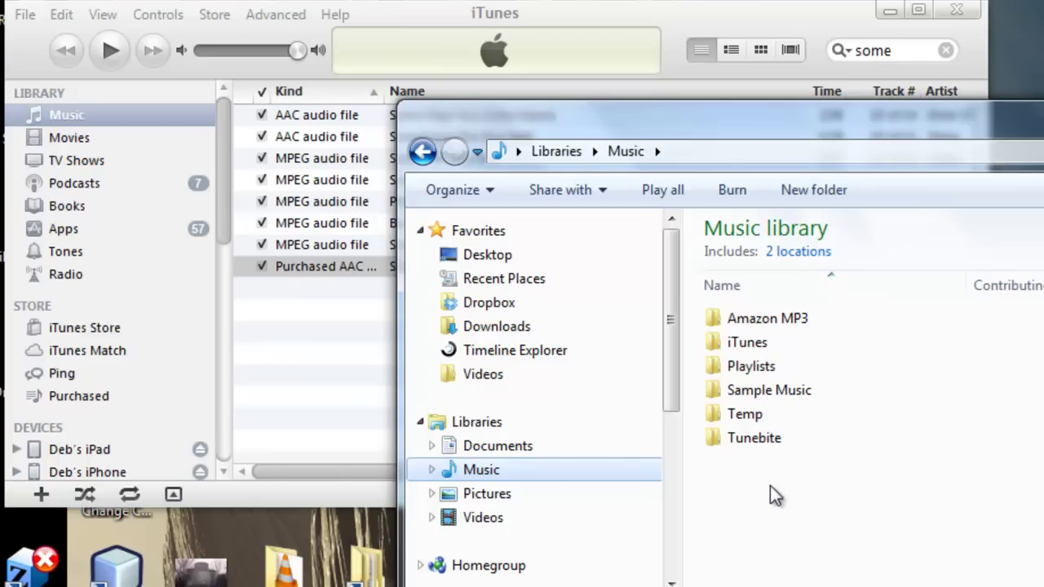
click(764, 343)
double_click(765, 344)
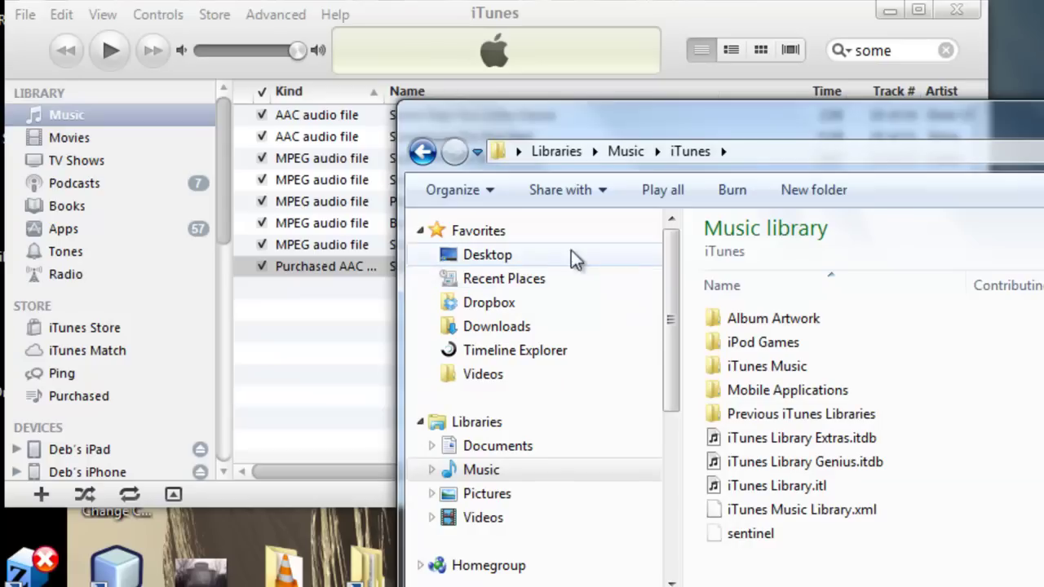
key(alt)
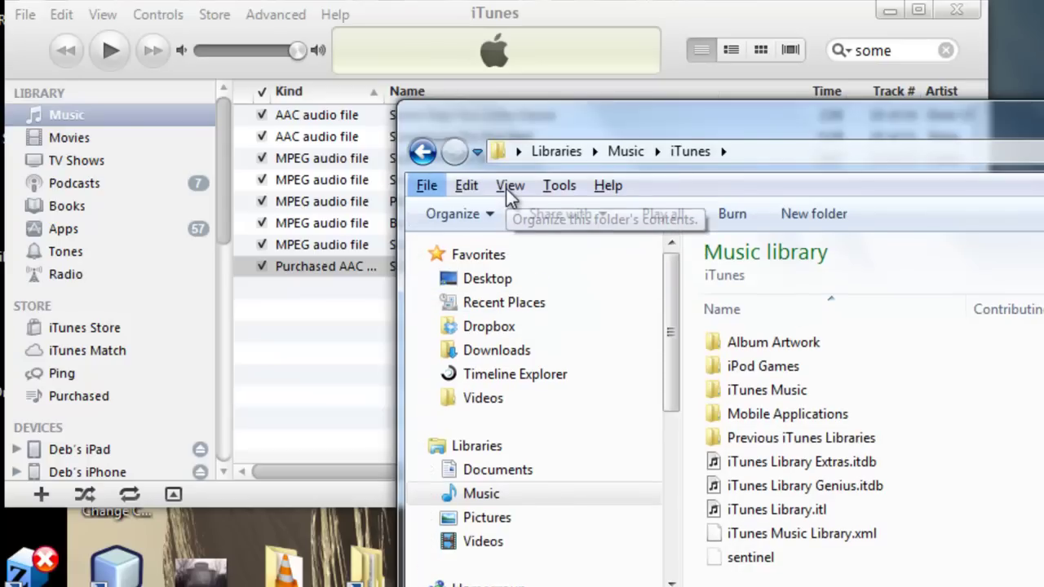
click(467, 189)
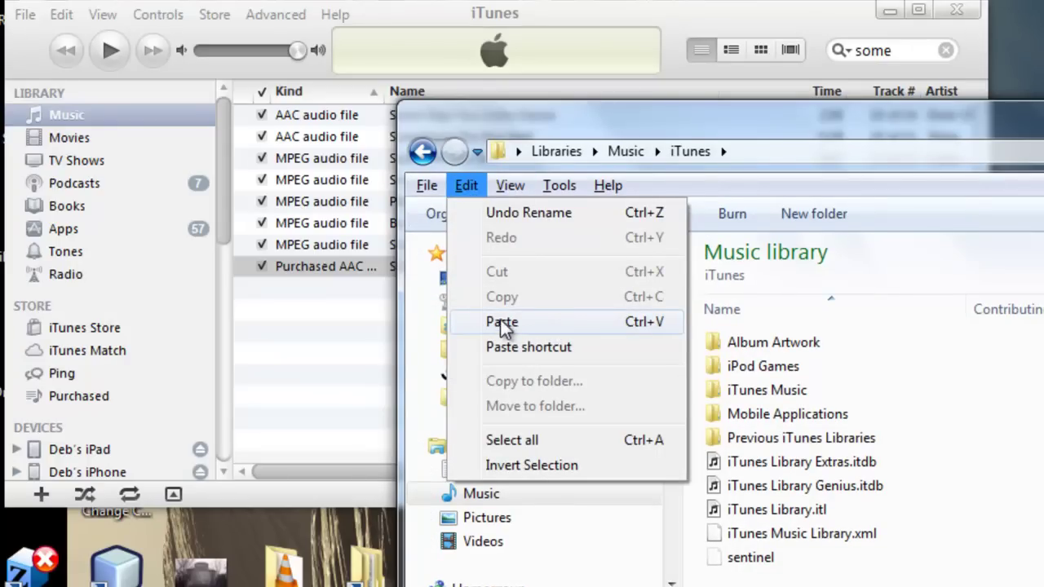
click(667, 323)
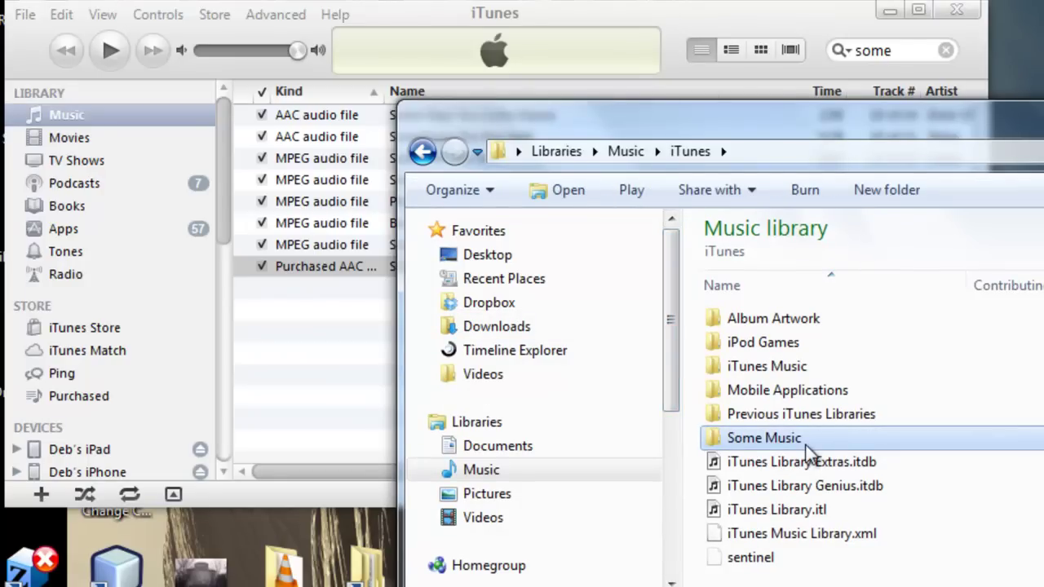
- Examine the pasted Some Music folder's details and the full path of the iTunes folder that contains it
mouse_move(777, 438)
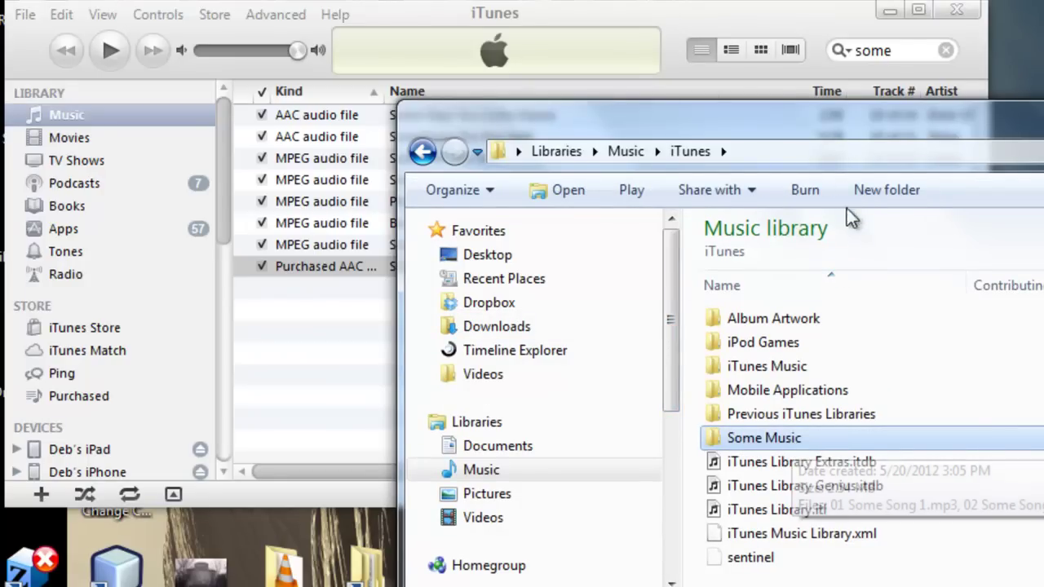
click(832, 152)
key(Home)
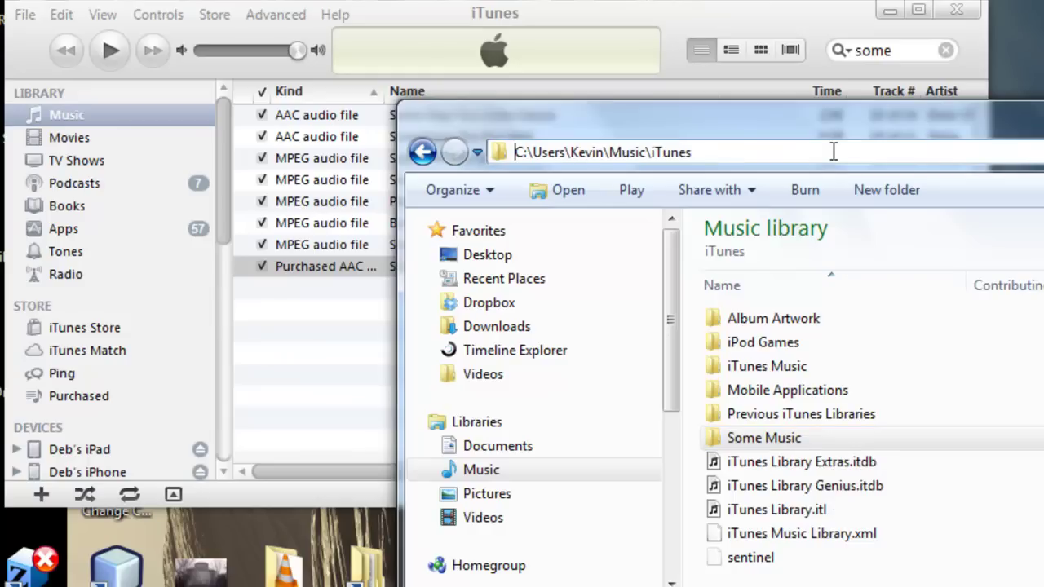
key(Right)
key(Right)
key(Right)
key(Home)
click(930, 510)
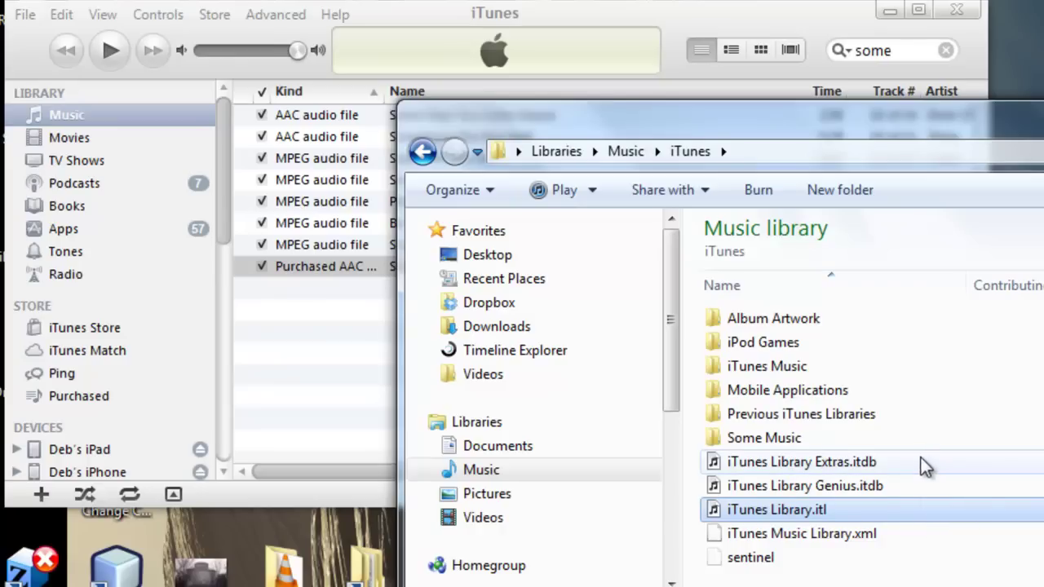
- Add the local Some Music folder from the file window to the iTunes music library, and bring the song list to the front
click(814, 441)
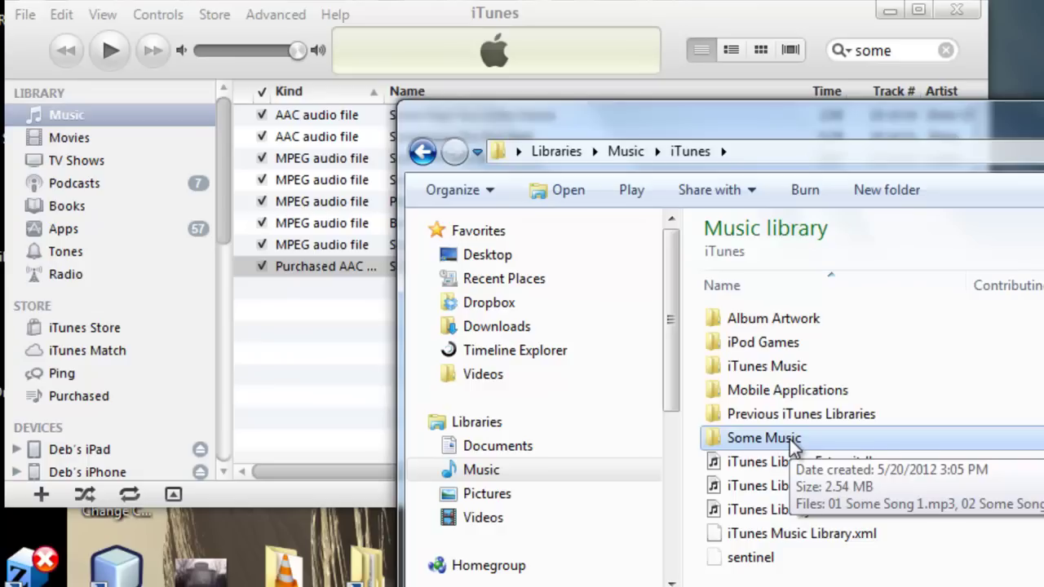
drag(787, 439, 342, 368)
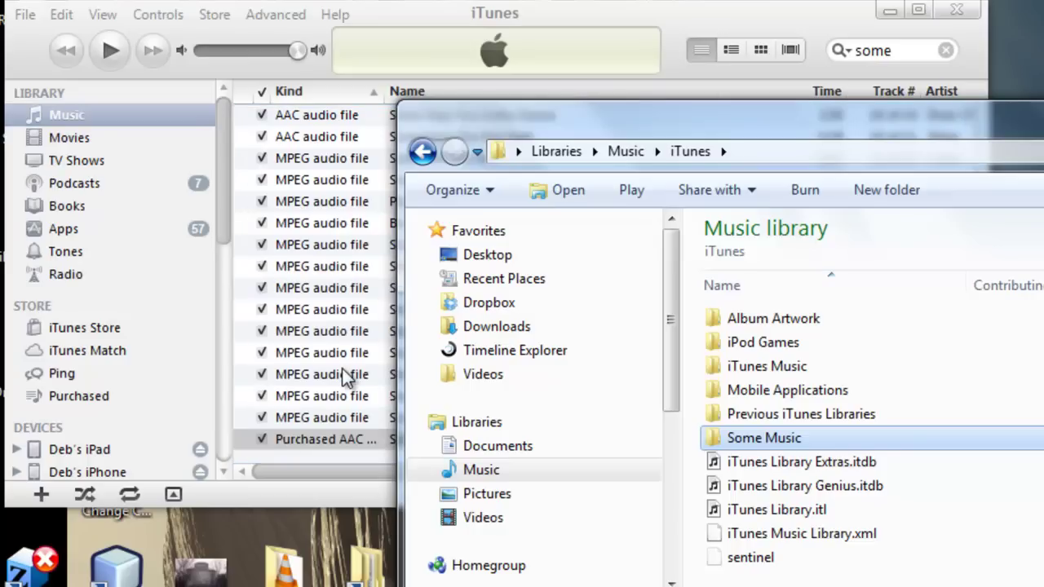
click(344, 369)
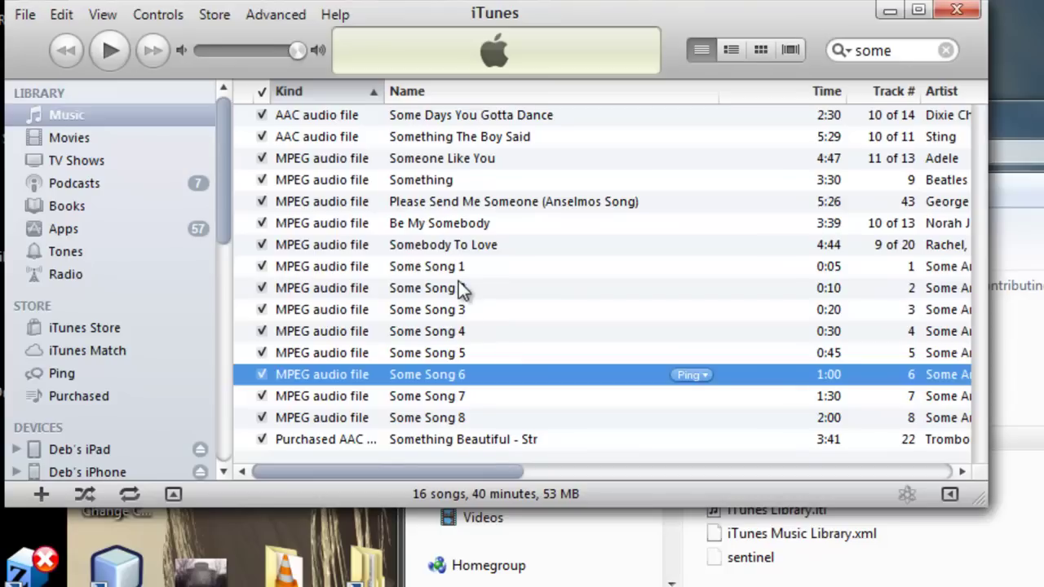
click(907, 51)
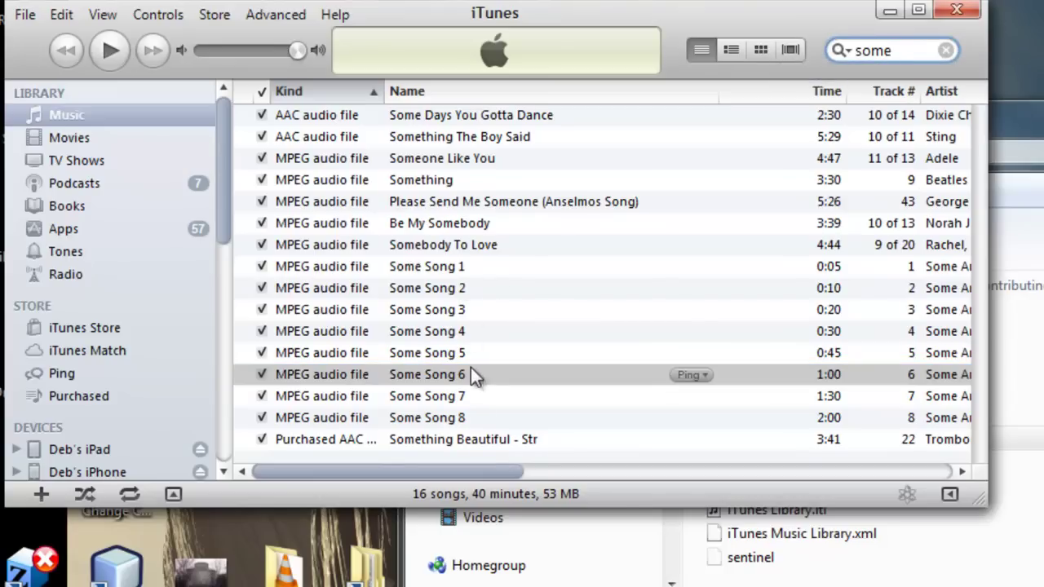
- Check where the newly imported Some Song 1 is stored in its song information, and close the information window
right_click(429, 269)
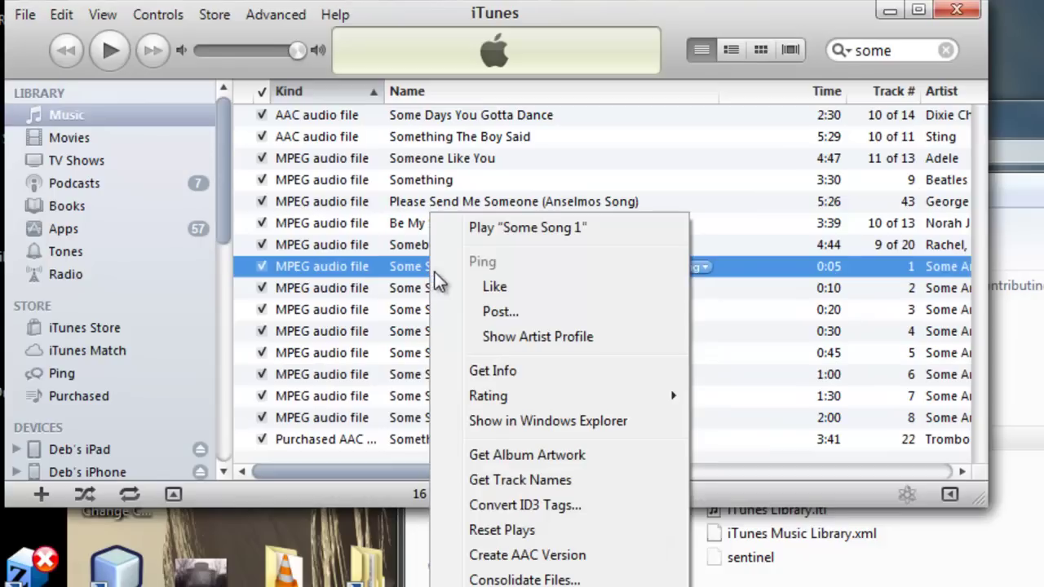
click(516, 368)
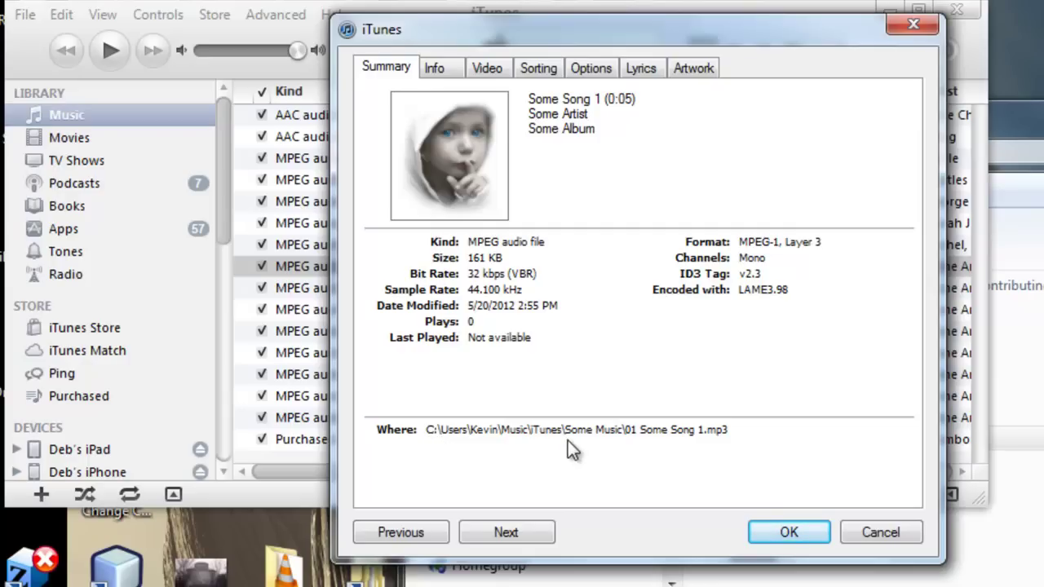
click(804, 531)
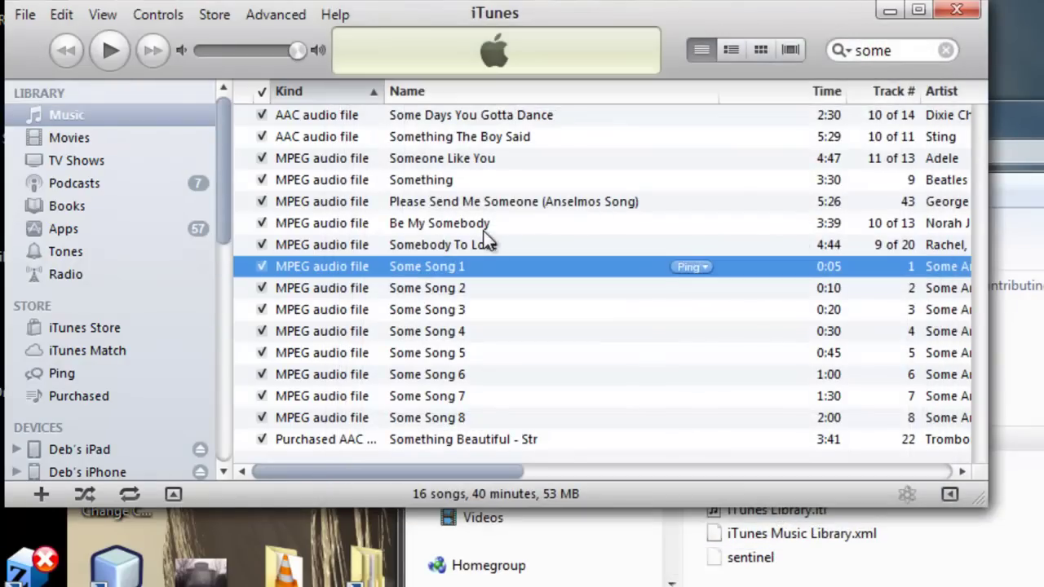